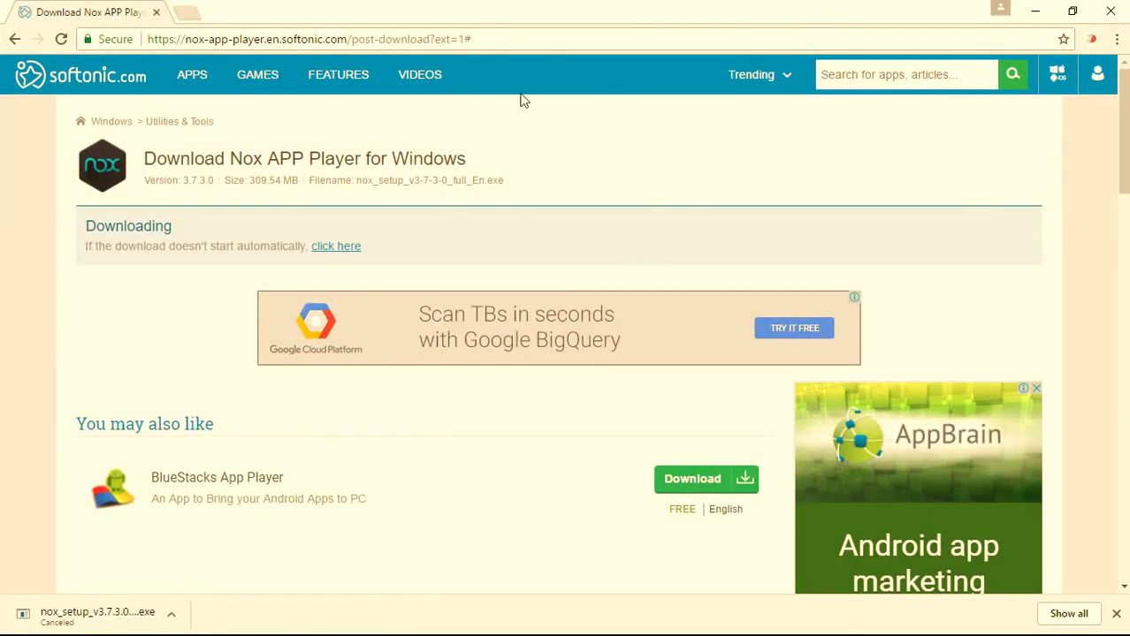
# Restart the nox_setup_v3.7.3.0 download from Softonic, then cancel it
pyautogui.click(325, 252)
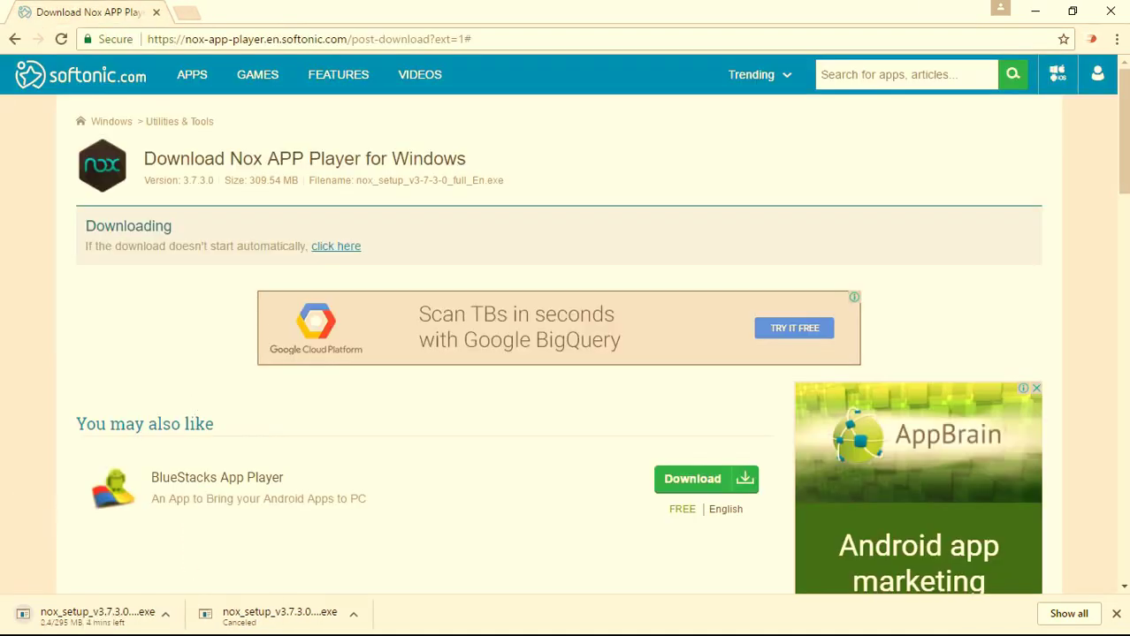
pyautogui.click(171, 613)
pyautogui.click(190, 588)
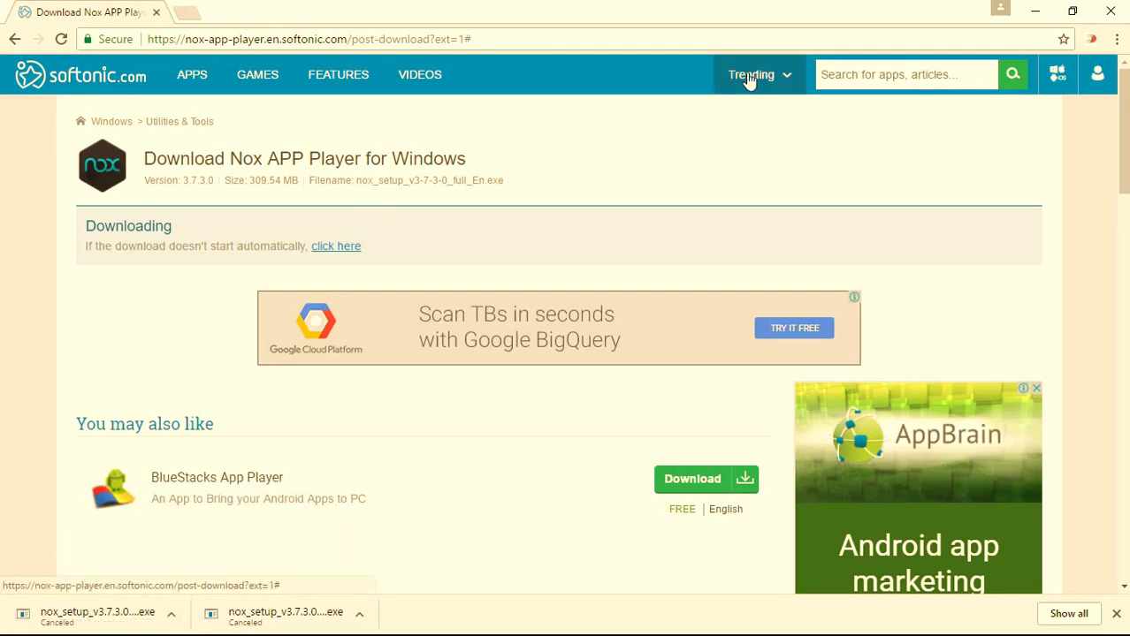
# Minimise Chrome, search Windows for 'nox' and launch Nox App Player
pyautogui.click(1037, 8)
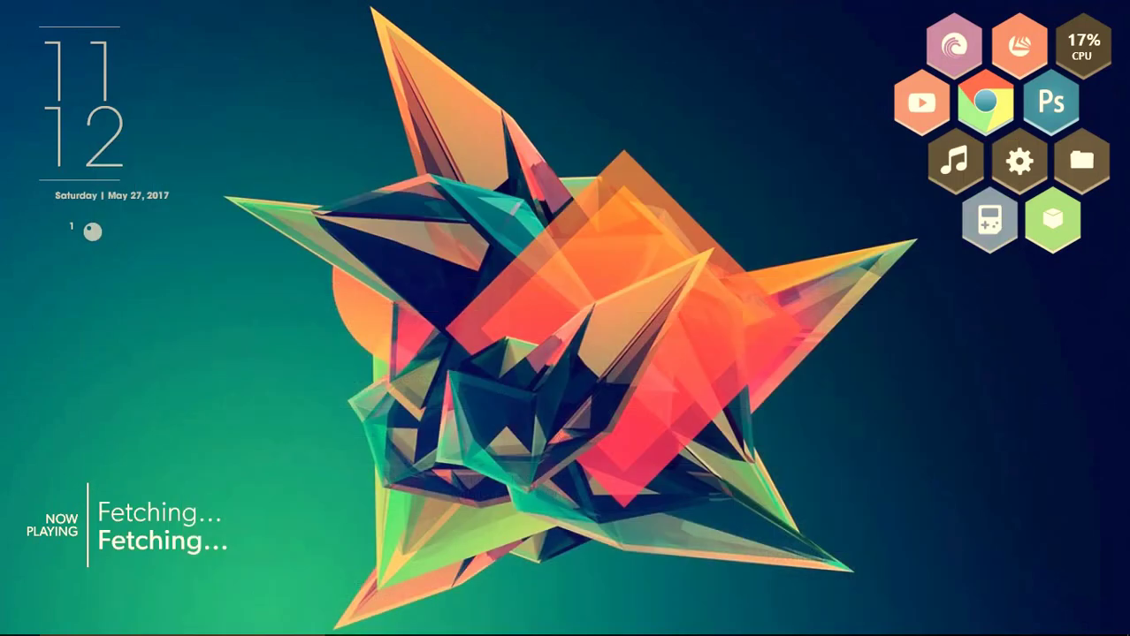
pyautogui.click(108, 616)
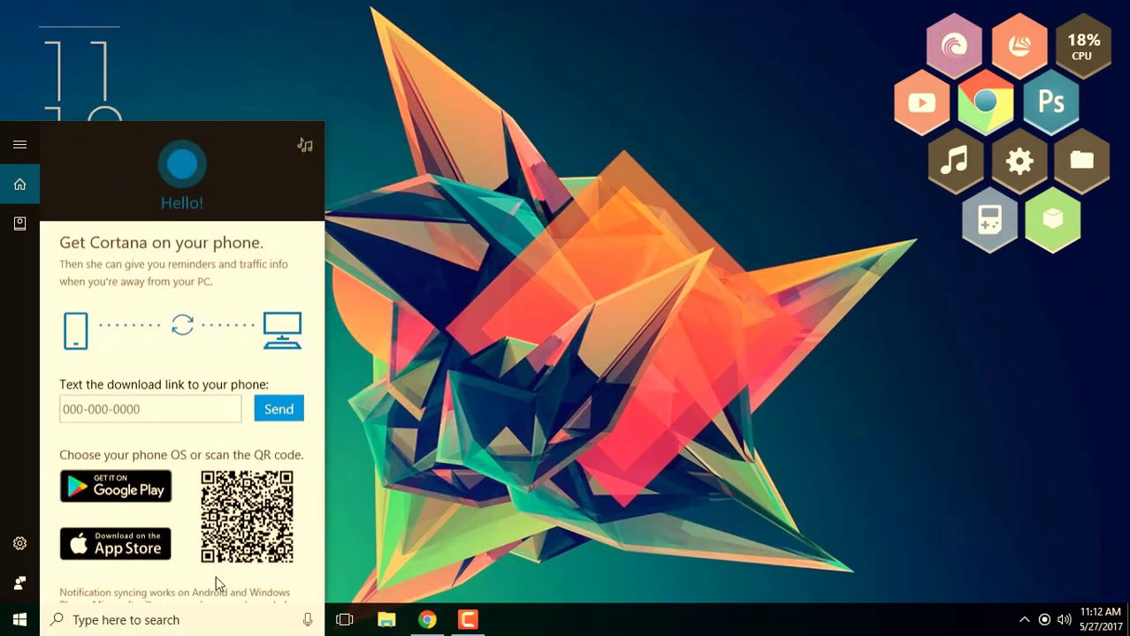
pyautogui.write('nox')
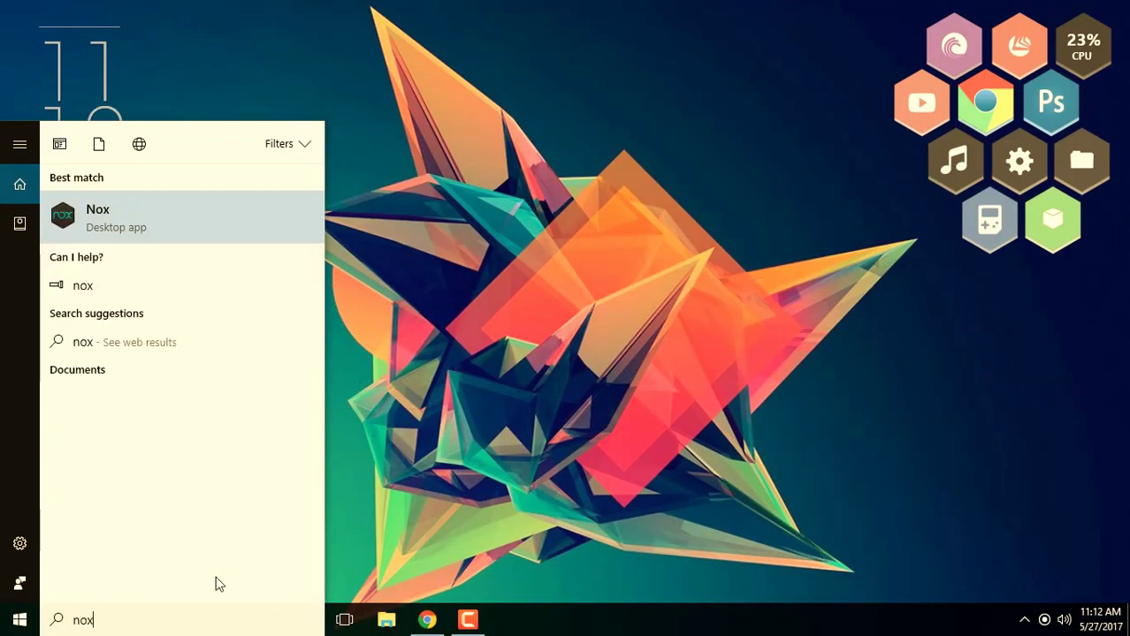
pyautogui.click(236, 204)
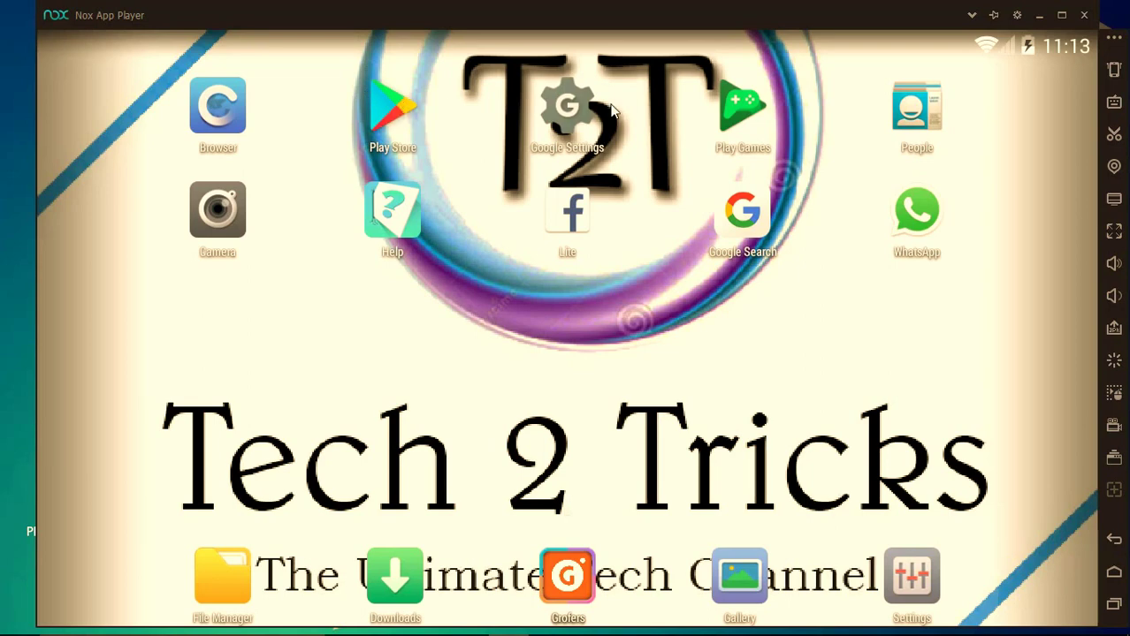
# Search Google Play for 'jio' and install JioCinema, accepting its permissions
pyautogui.click(371, 121)
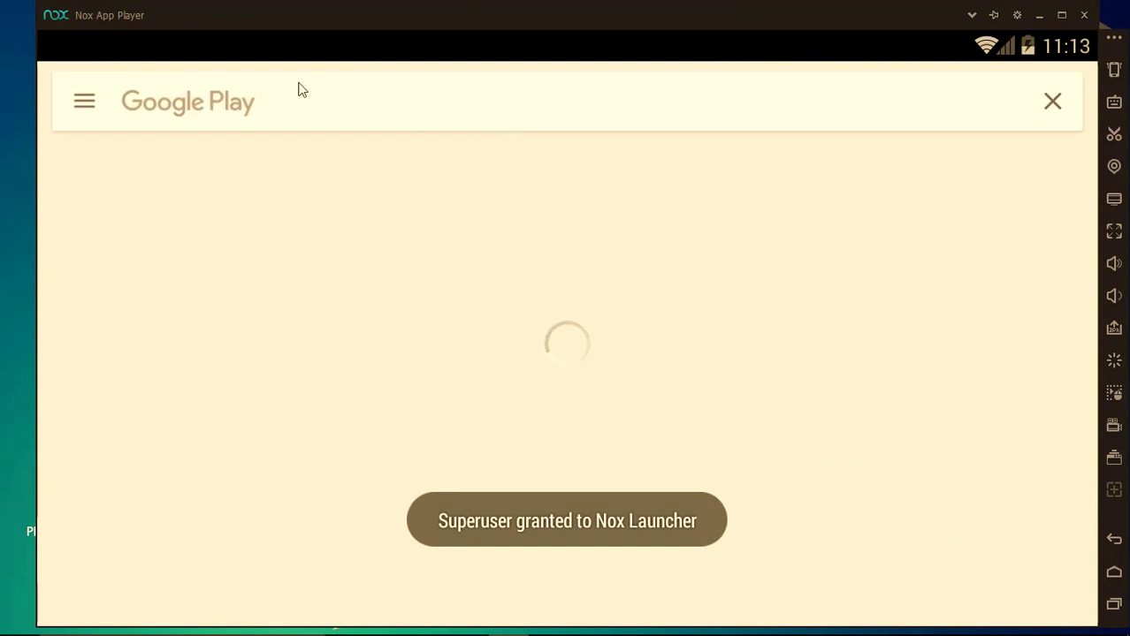
pyautogui.click(381, 95)
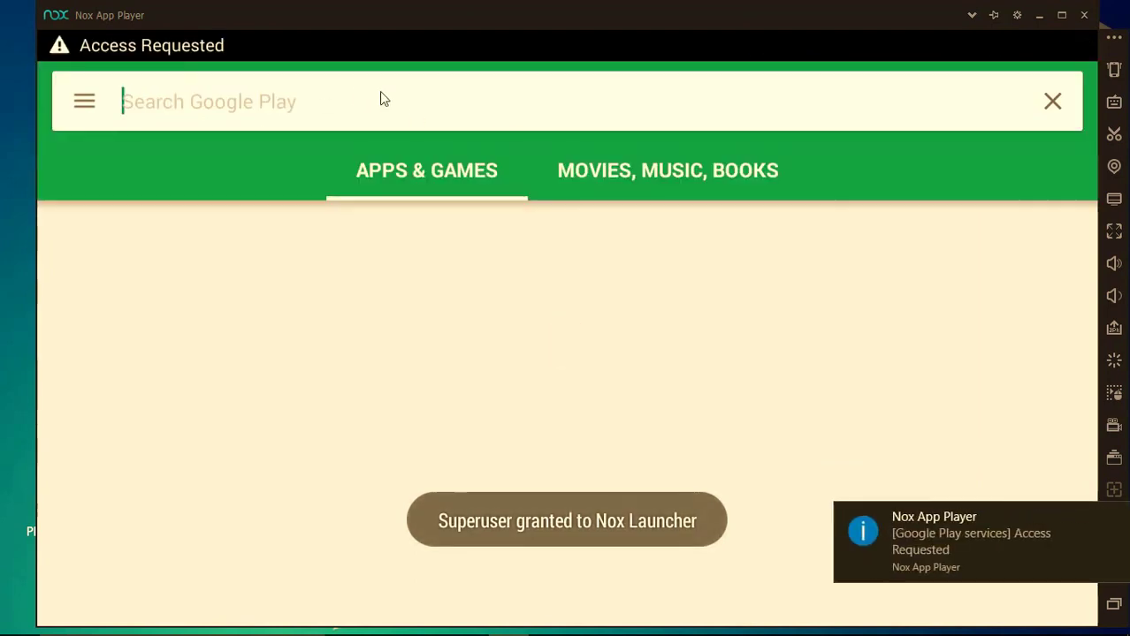
pyautogui.write('jio')
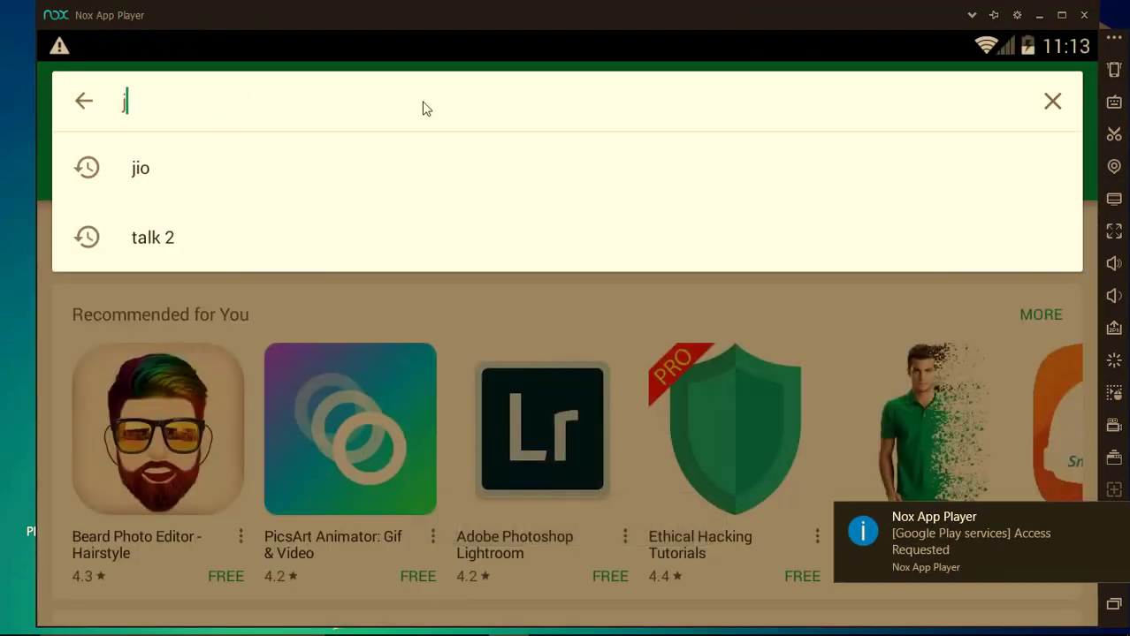
pyautogui.press('Return')
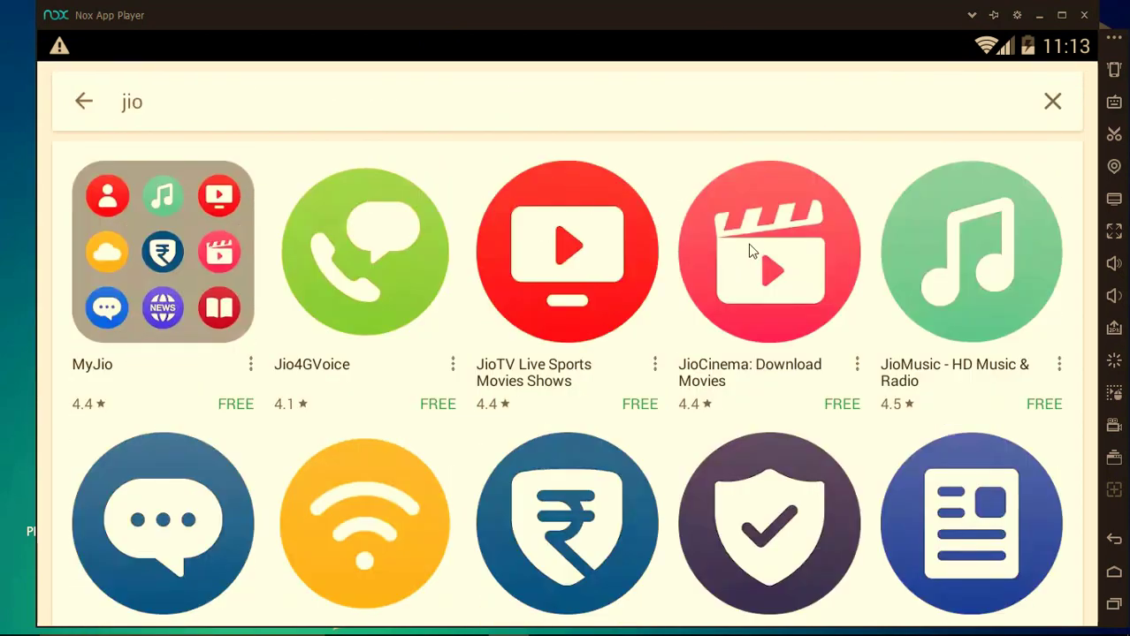
pyautogui.click(749, 250)
pyautogui.click(1010, 448)
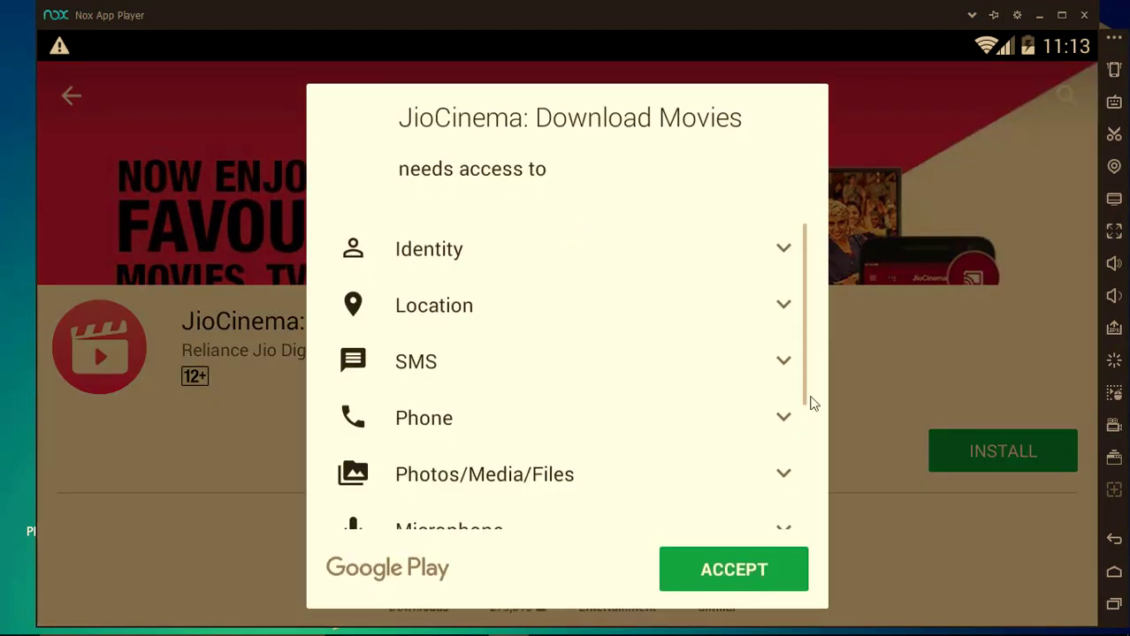
pyautogui.click(721, 579)
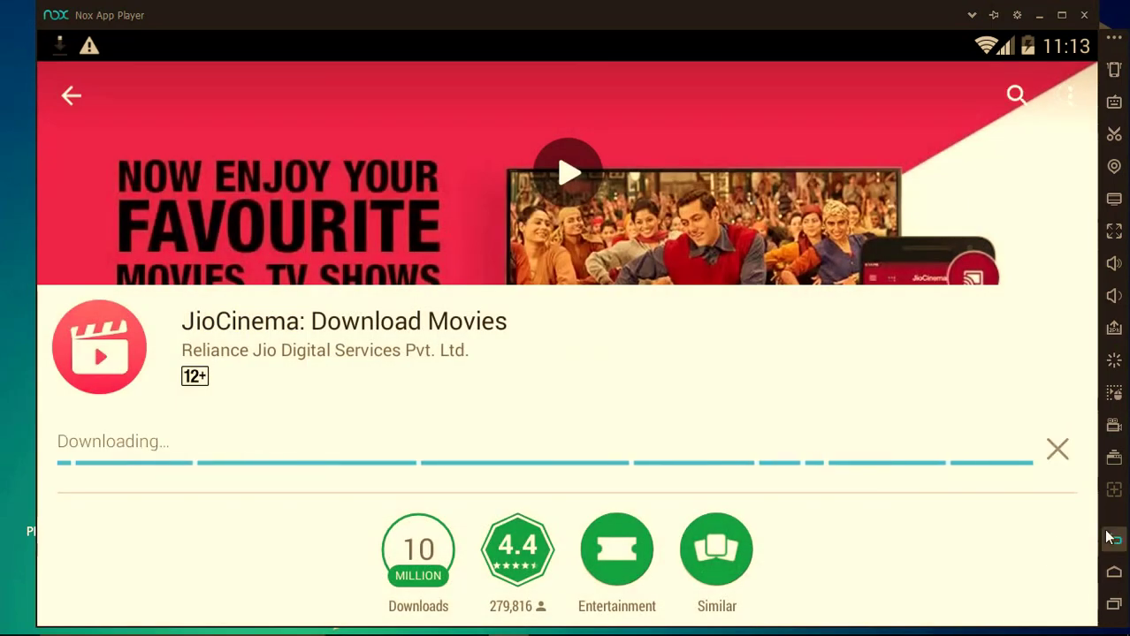
# Install JioTV Live Sports from the jio results and return to the Android home screen
pyautogui.click(1113, 538)
pyautogui.click(548, 287)
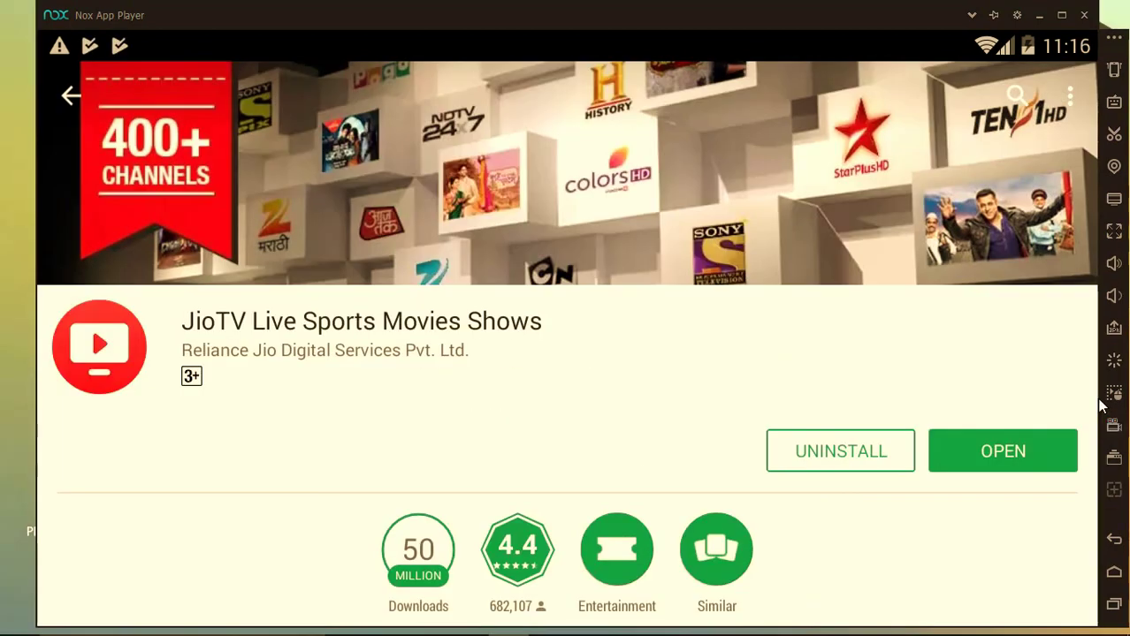
pyautogui.click(1114, 573)
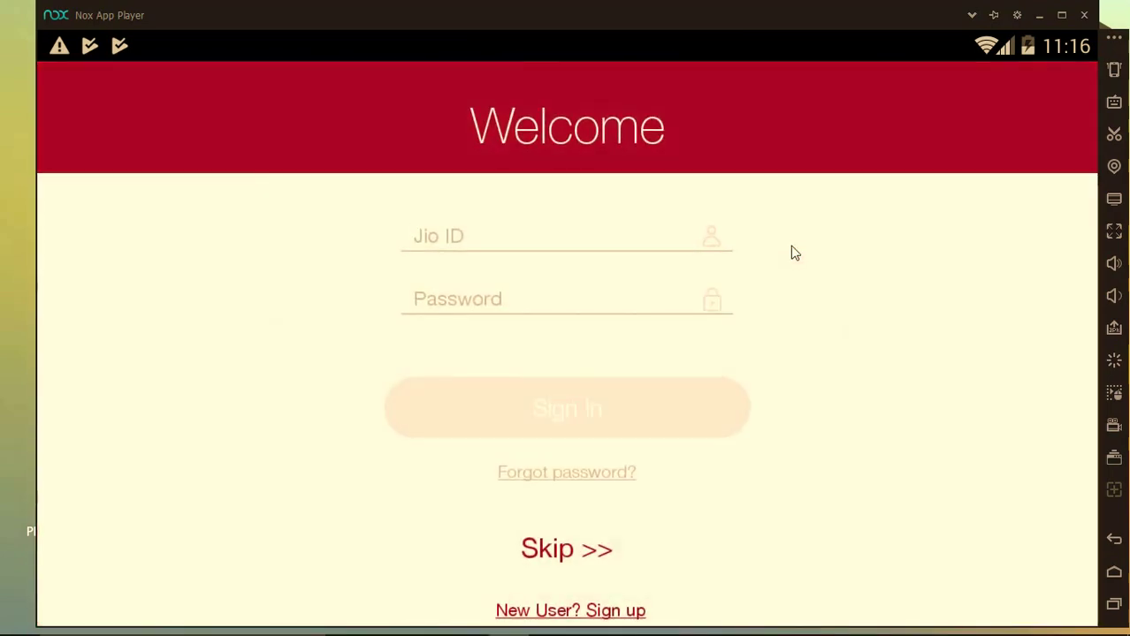
# Select the Jio ID field on JioCinema's Welcome screen, then open MyJio on the phone
pyautogui.click(488, 239)
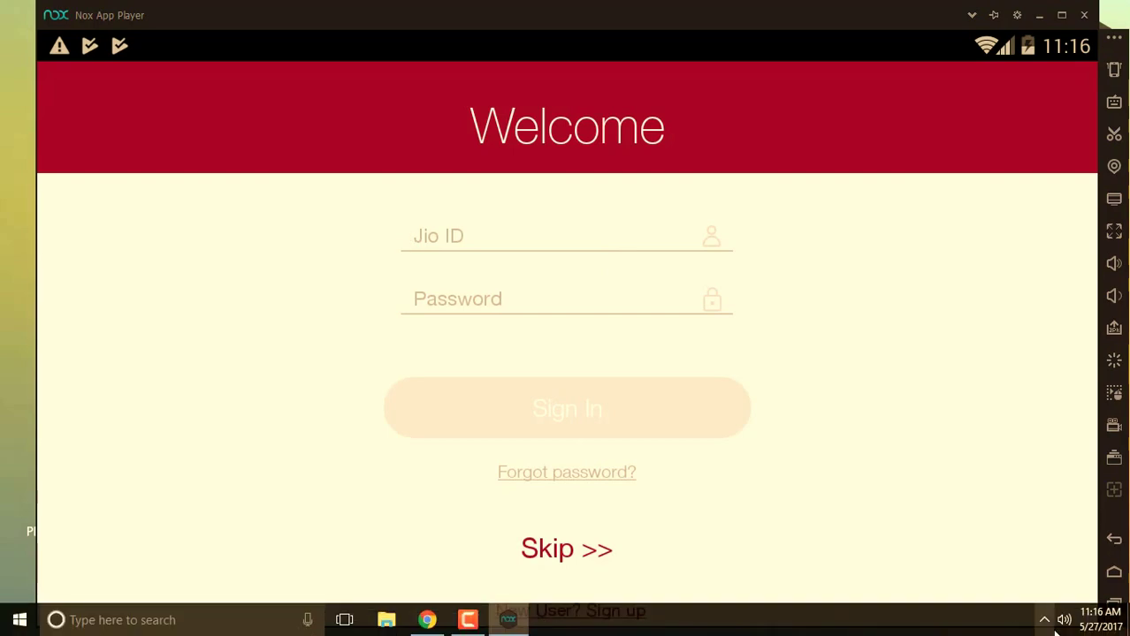
pyautogui.click(1063, 619)
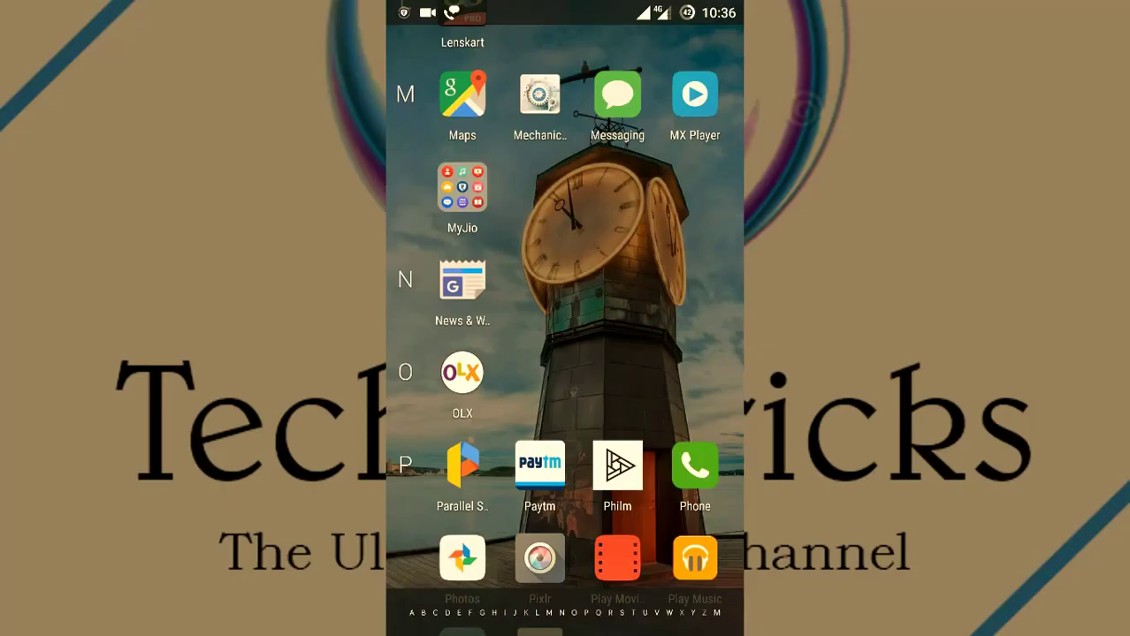
pyautogui.click(461, 187)
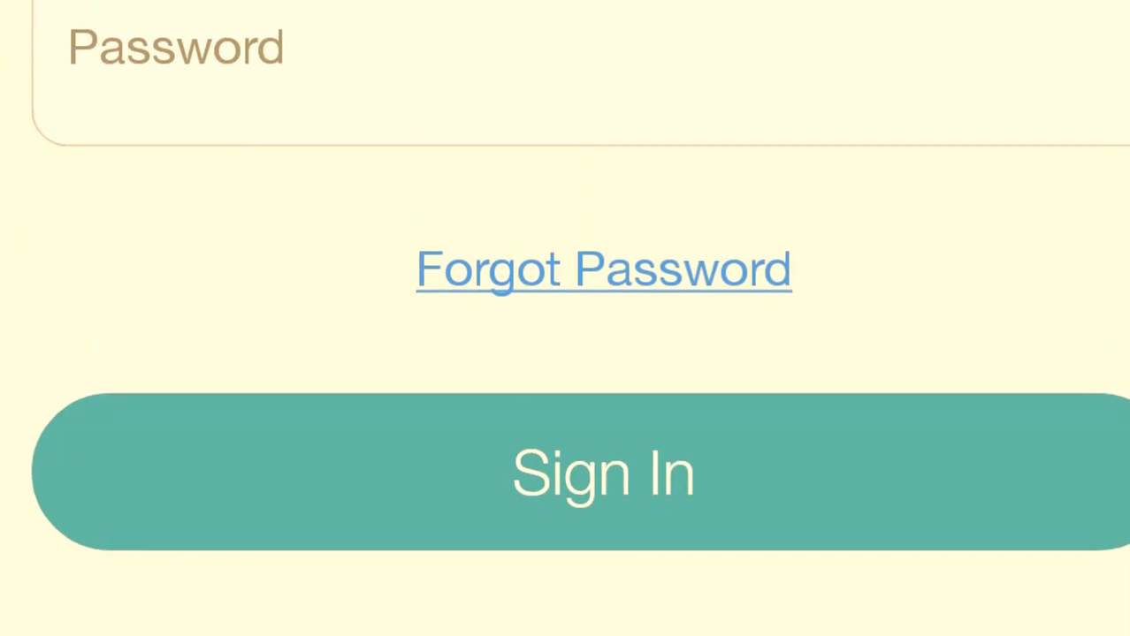
# On MyJio's Forgot Password page, enter the Jio ID and request a reset OTP
pyautogui.click(604, 269)
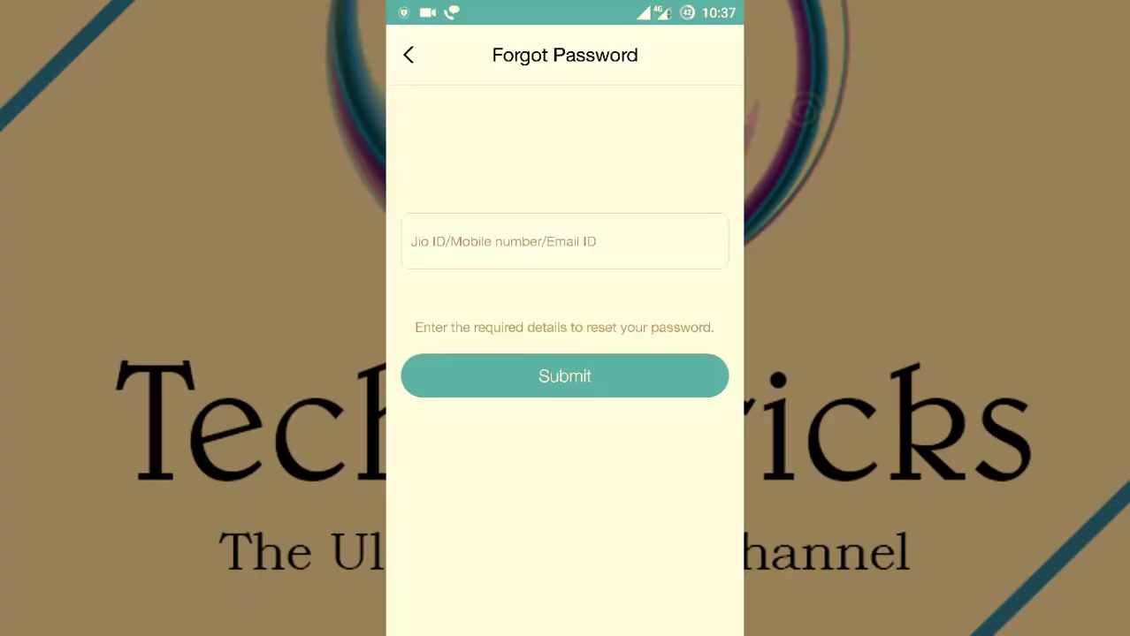
pyautogui.click(412, 605)
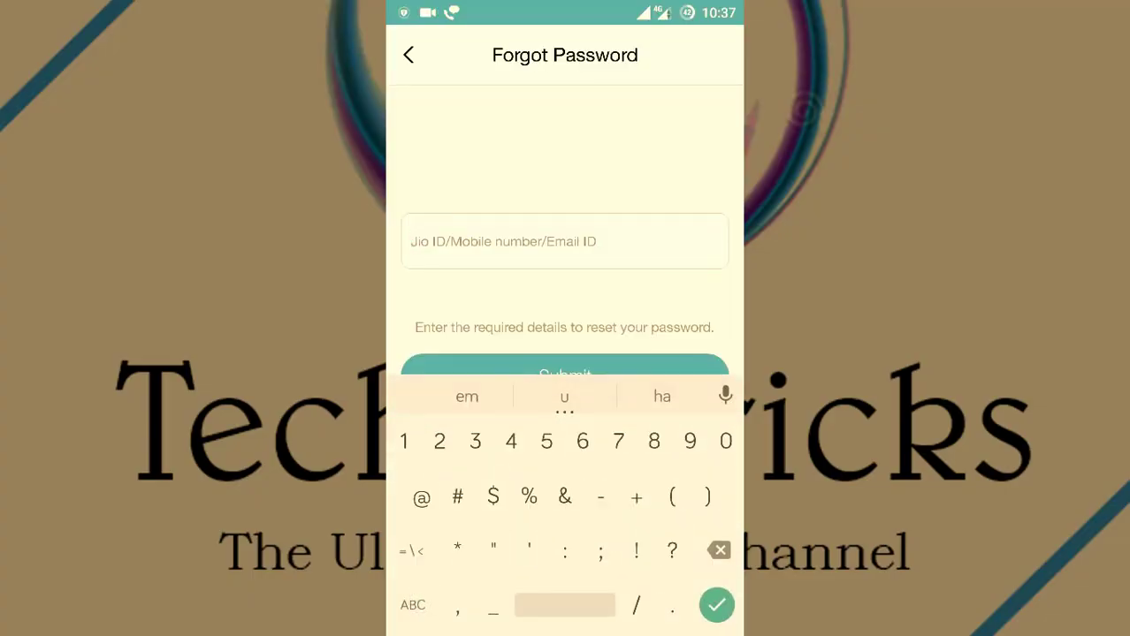
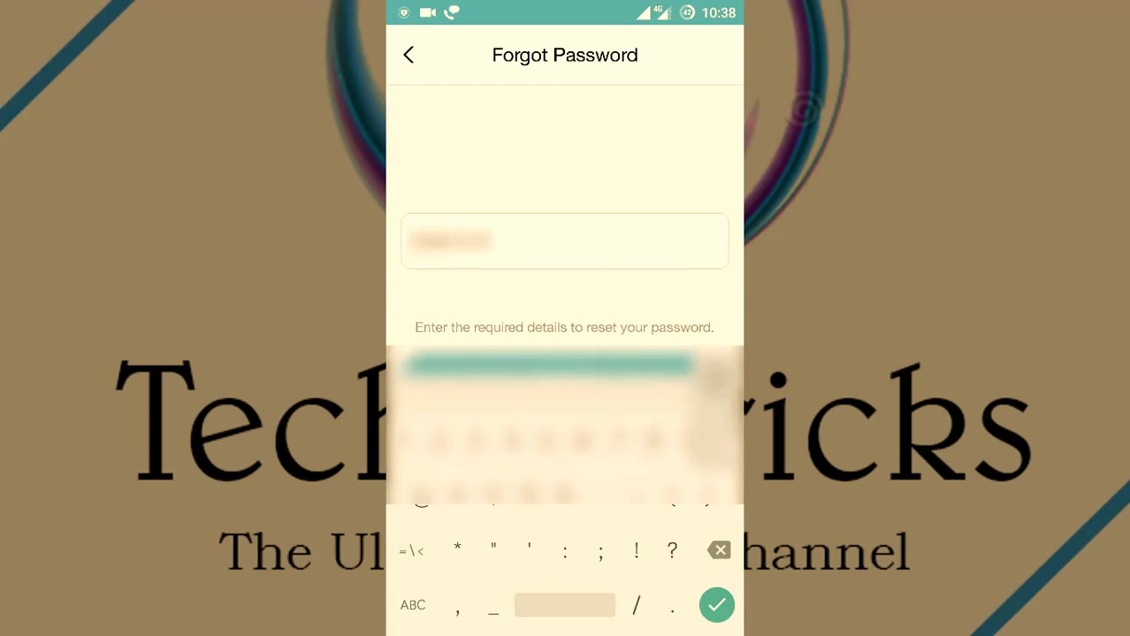
pyautogui.press('Return')
pyautogui.click(676, 375)
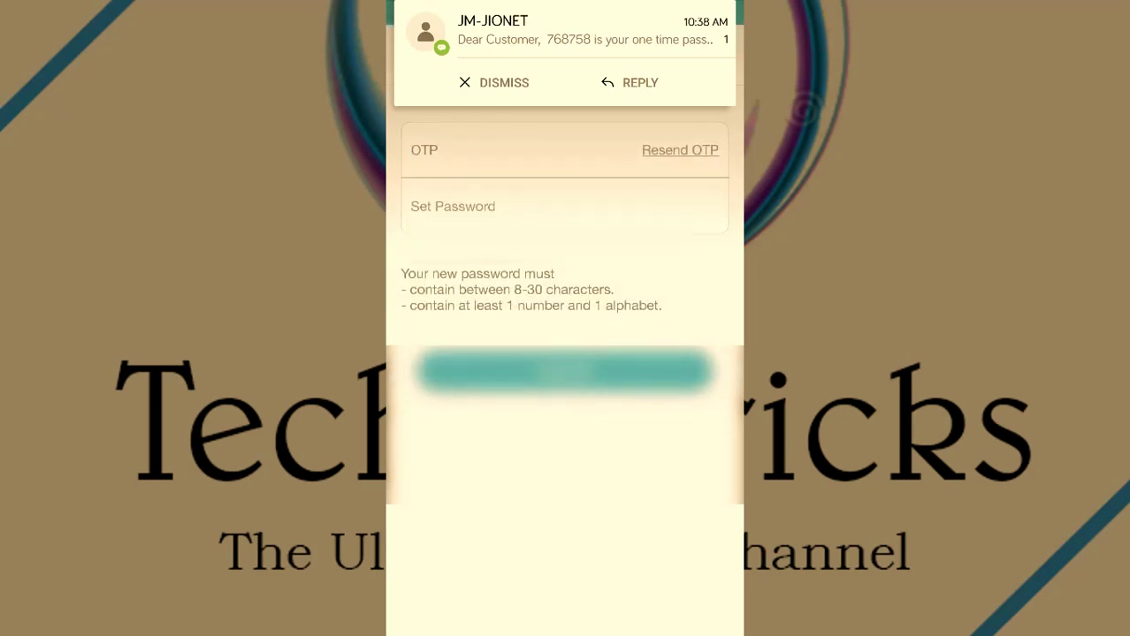
# Enter the OTP, reading the code from the SMS notification
pyautogui.click(549, 148)
pyautogui.click(411, 605)
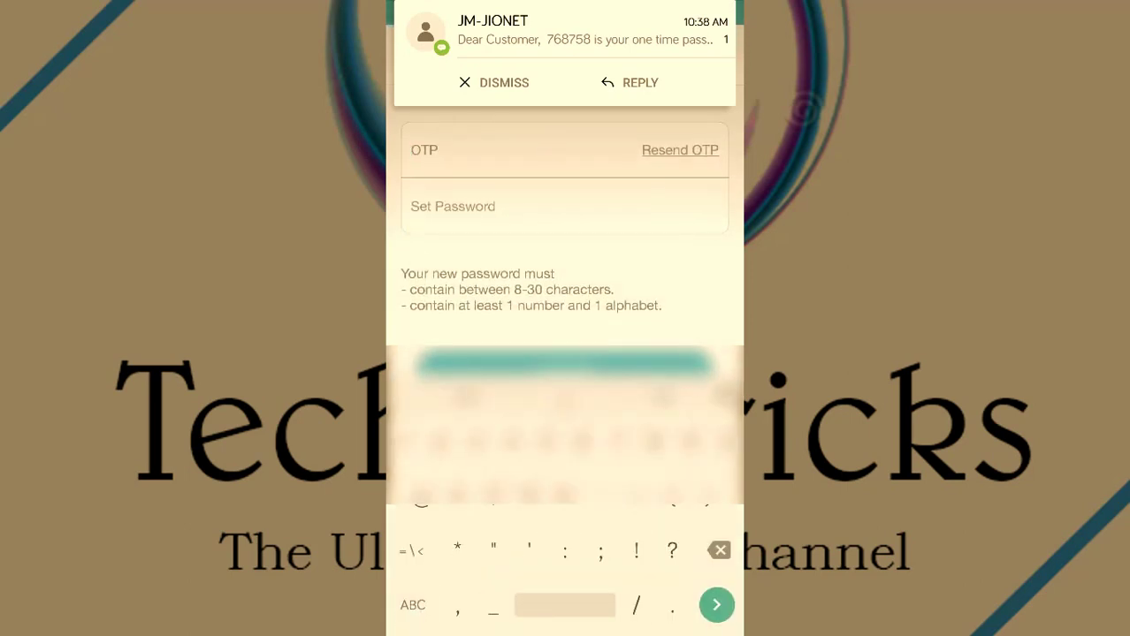
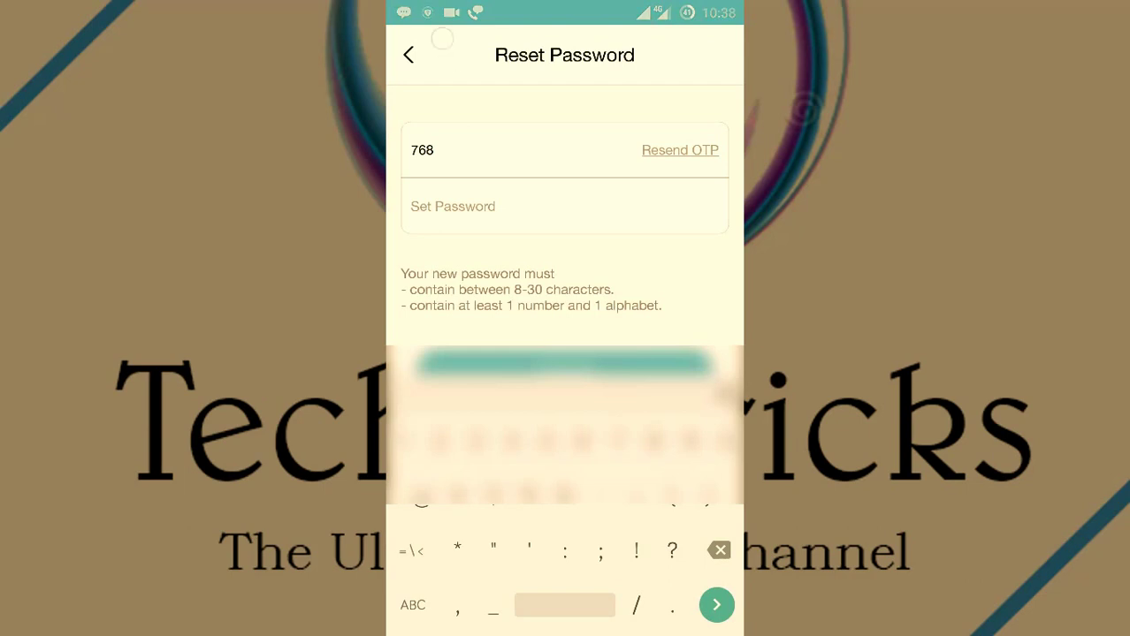
pyautogui.moveTo(564, 4); pyautogui.dragTo(564, 353)
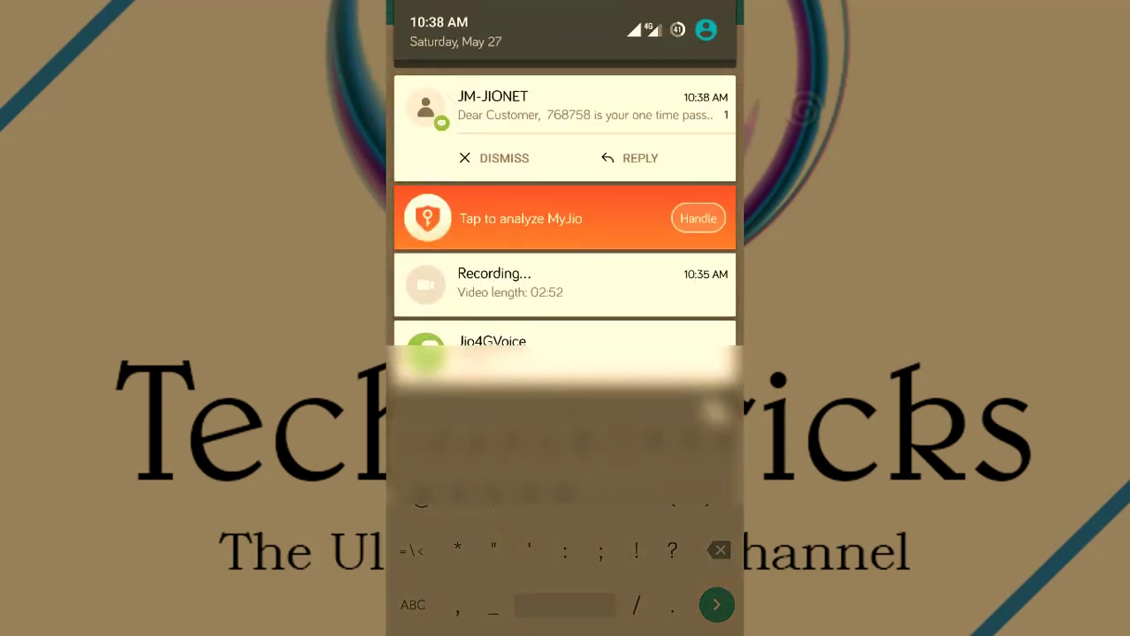
pyautogui.press('Escape')
pyautogui.moveTo(564, 5); pyautogui.dragTo(564, 142)
pyautogui.press('Escape')
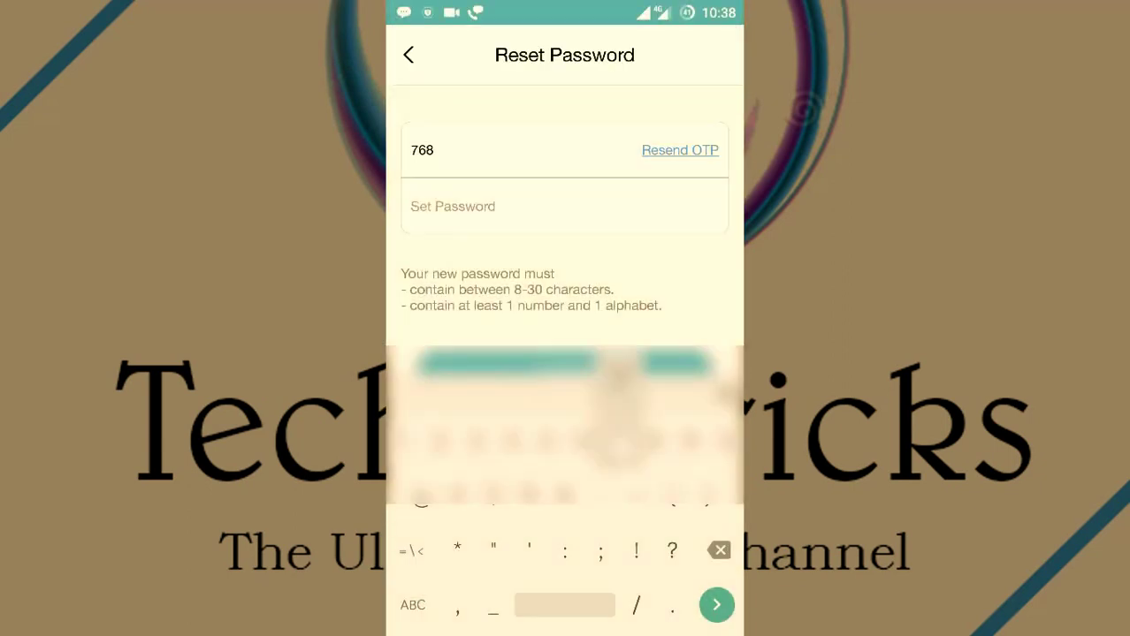
# Set a new 8–30 character password and confirm the successful reset
pyautogui.press('Tab')
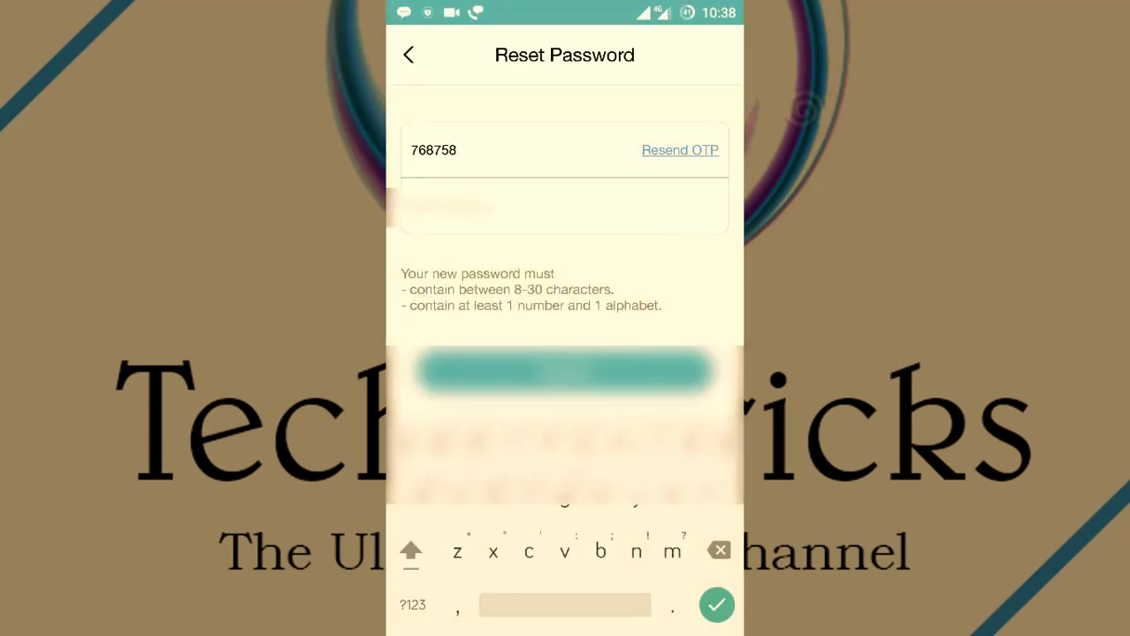
pyautogui.press('shift')
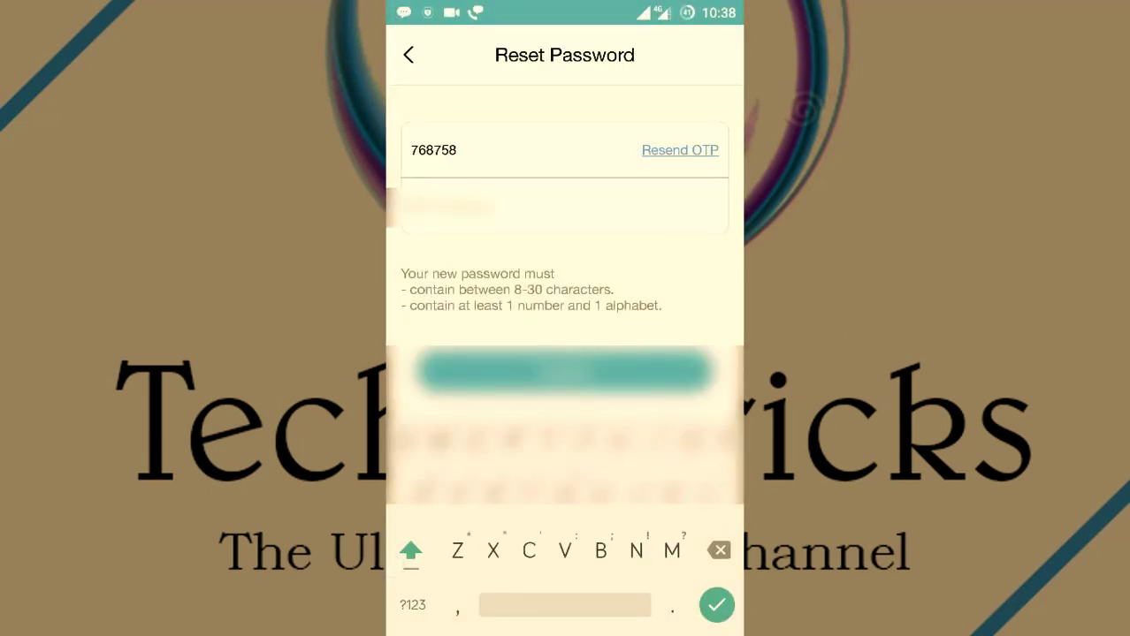
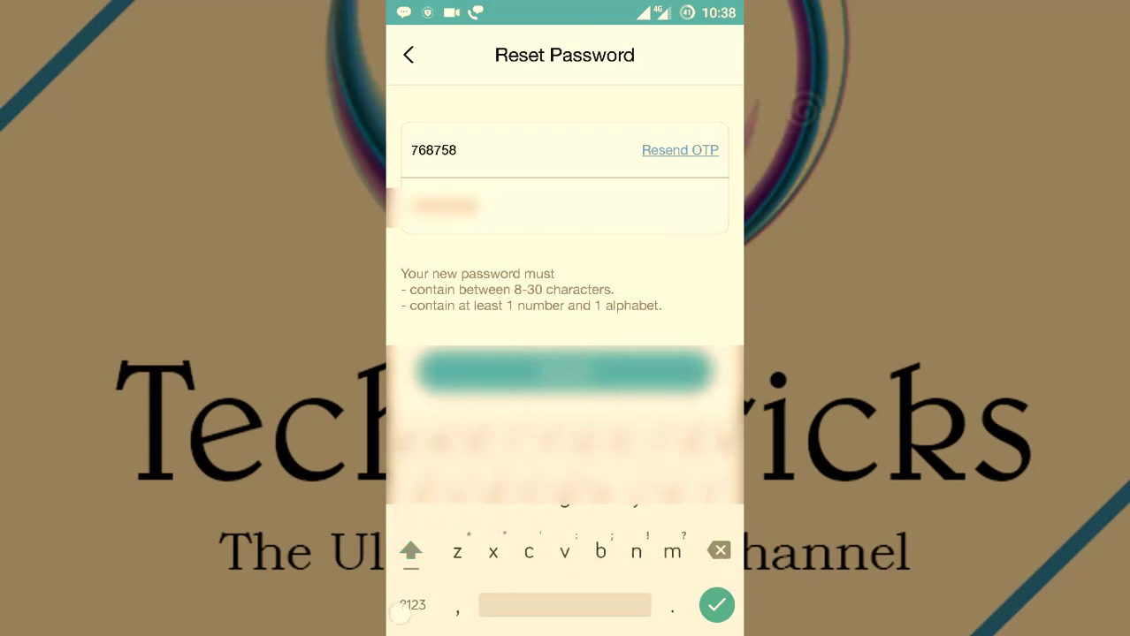
pyautogui.click(642, 382)
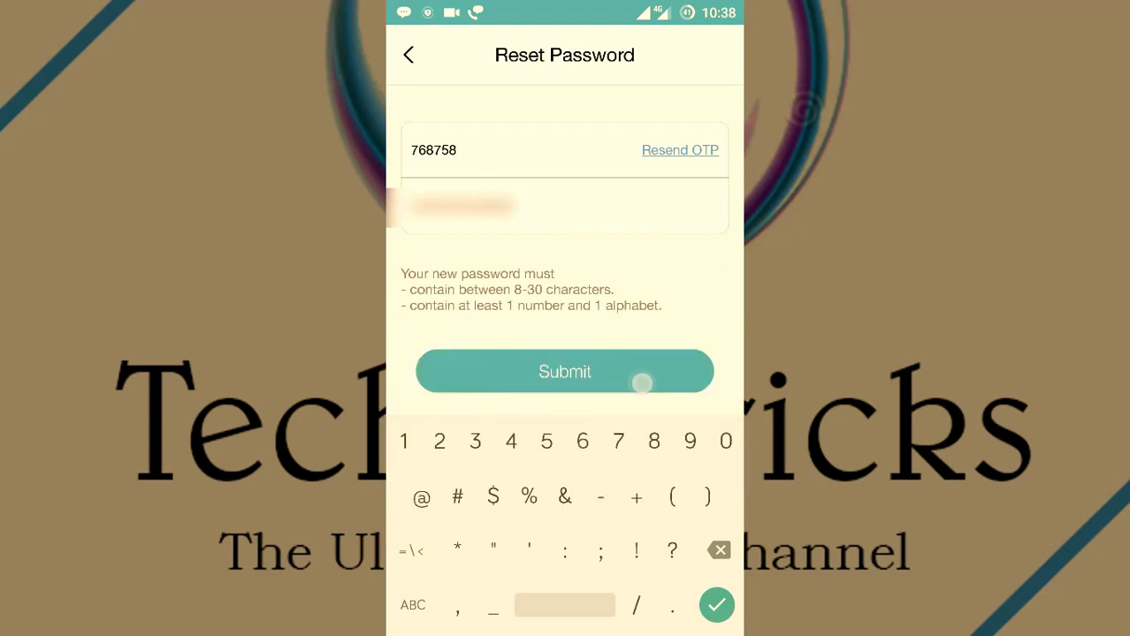
pyautogui.click(634, 368)
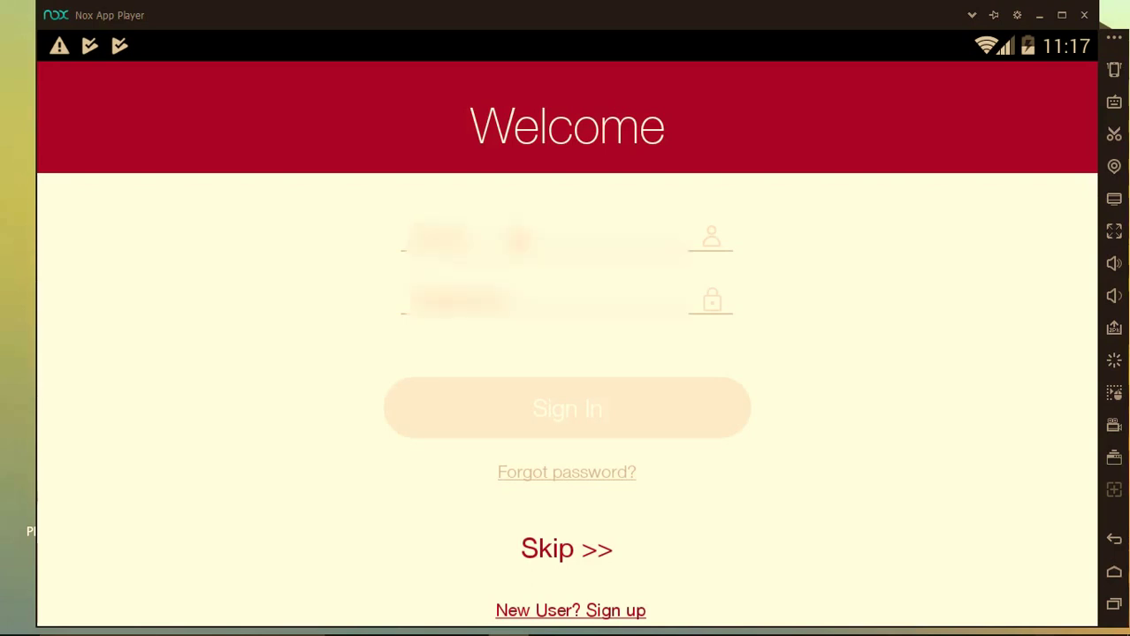
# Enter the Jio ID and new password in JioCinema and sign in
pyautogui.write('9876')
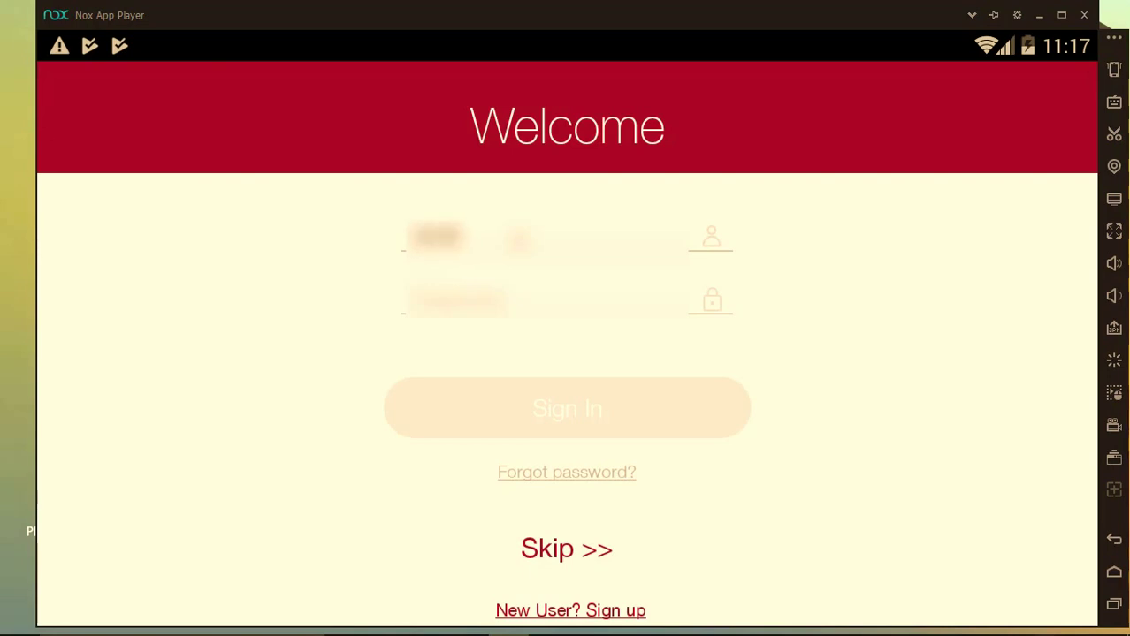
pyautogui.write('543')
pyautogui.write('210')
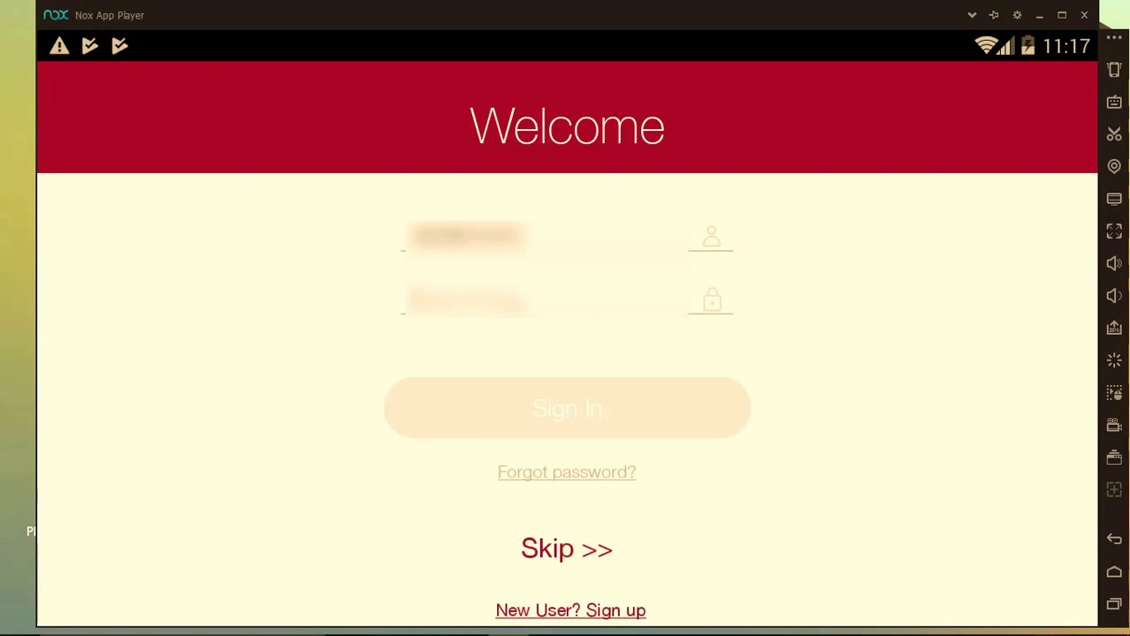
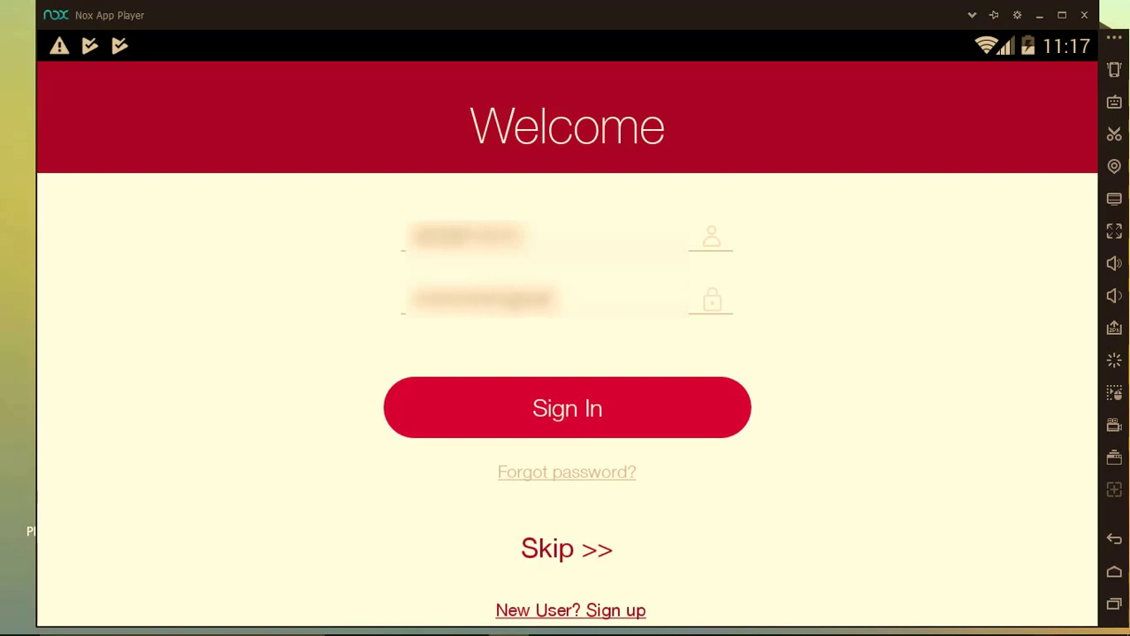
pyautogui.click(590, 423)
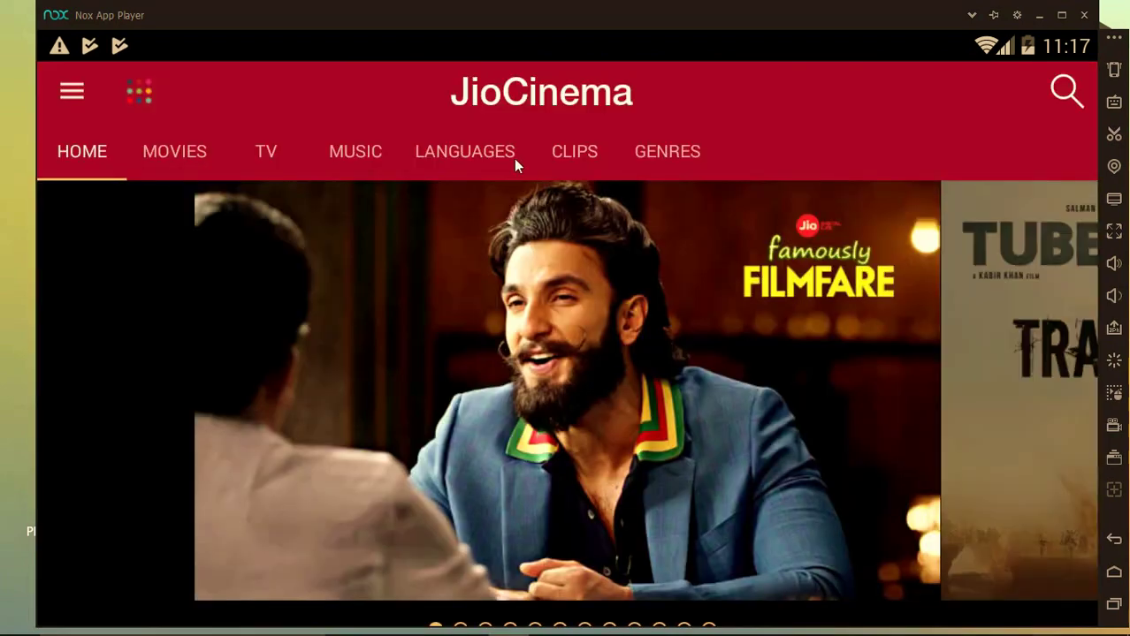
# Open JioCinema's Movies tab and scroll down to All Time Hits and back up
pyautogui.click(196, 152)
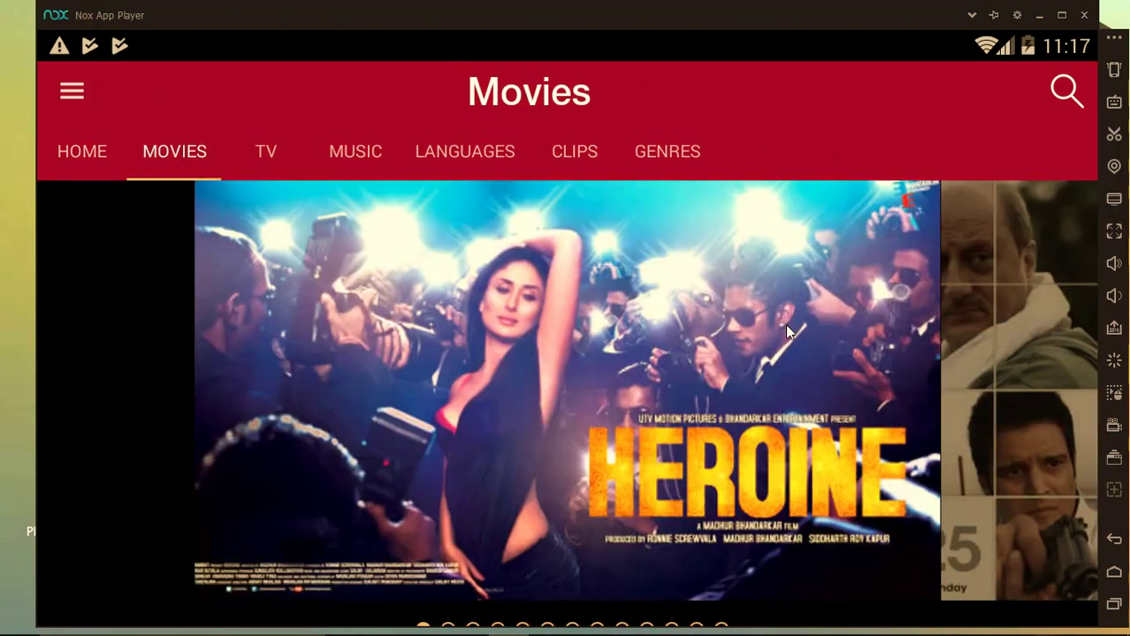
pyautogui.scroll(-5, 774, 351)
pyautogui.scroll(3, 773, 351)
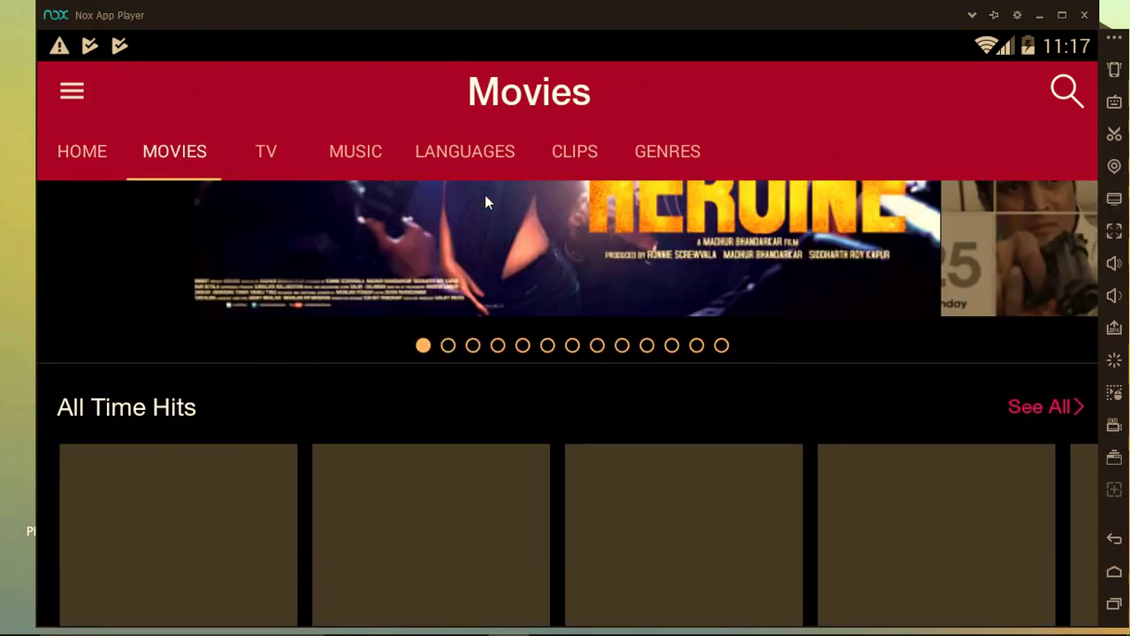
pyautogui.scroll(3, 494, 204)
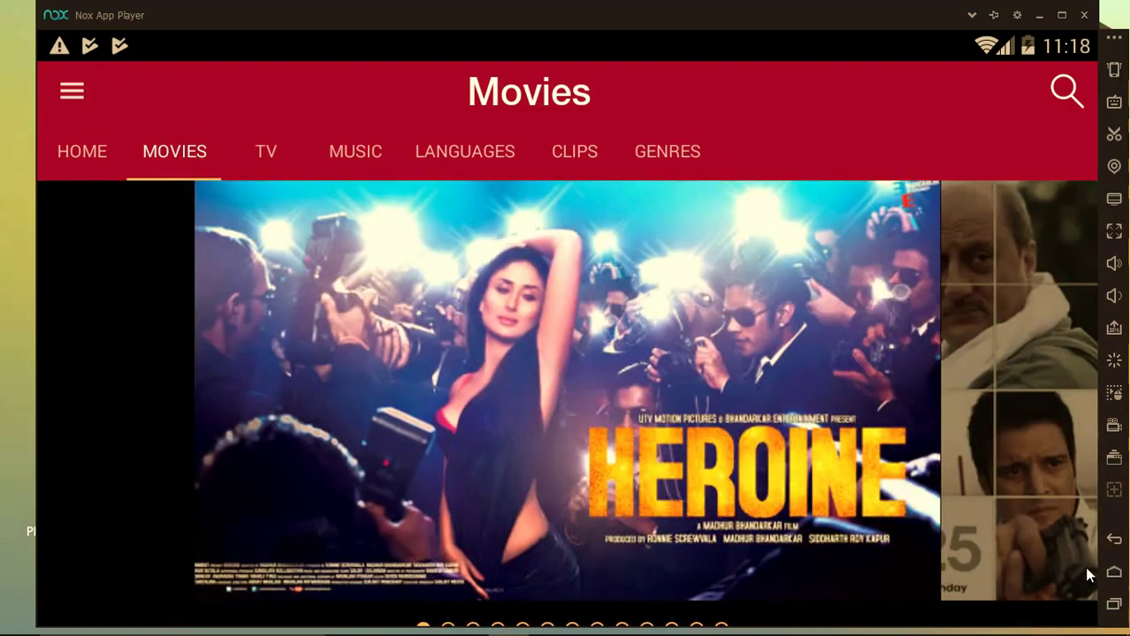
# Exit JioCinema to the Nox home screen showing the JioTV and JioCinema icons
pyautogui.click(1113, 572)
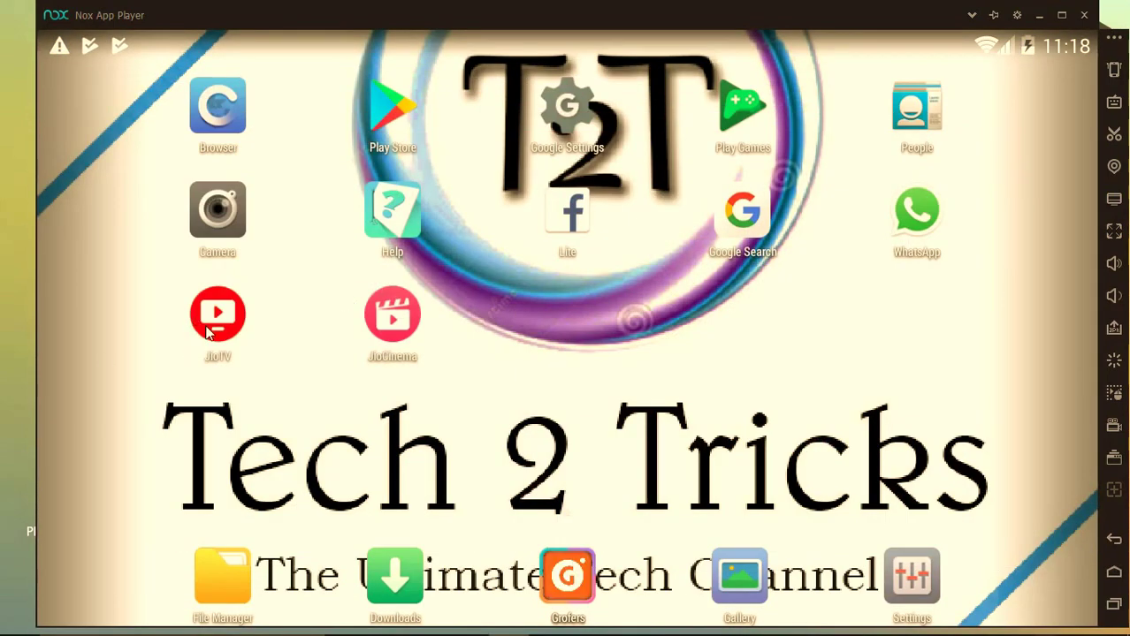